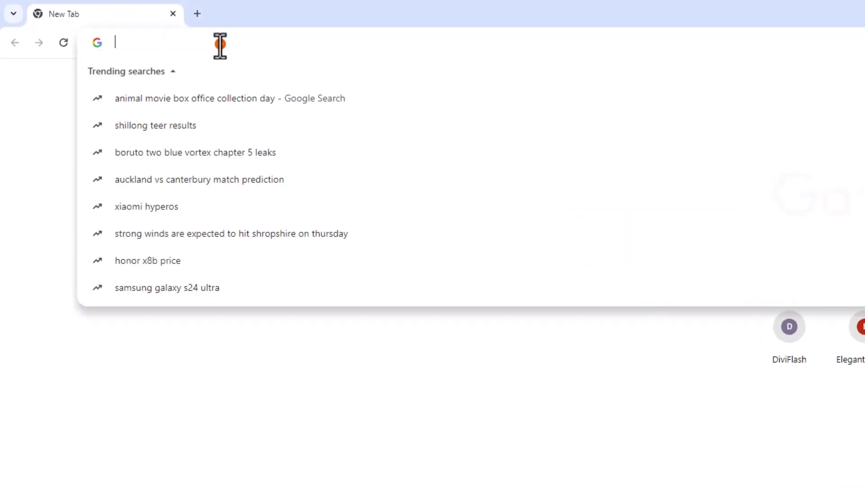
# Load diviflash.com in the browser's address bar
pyautogui.write('divi')
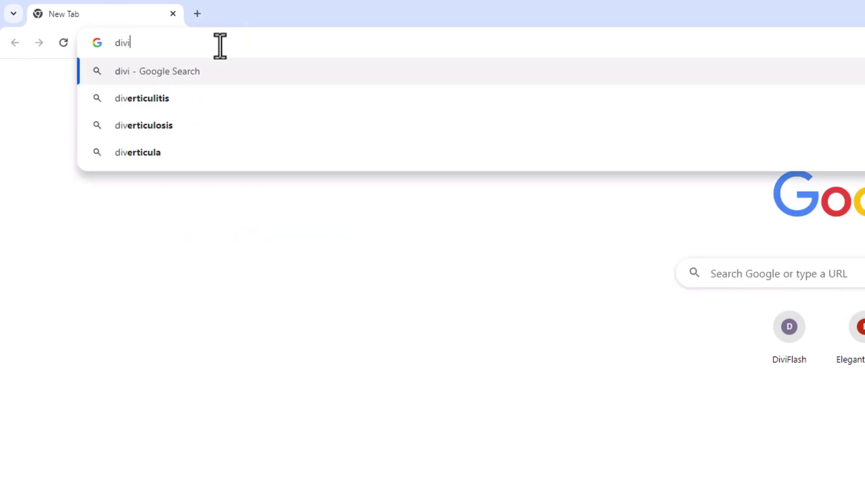
pyautogui.write('flash')
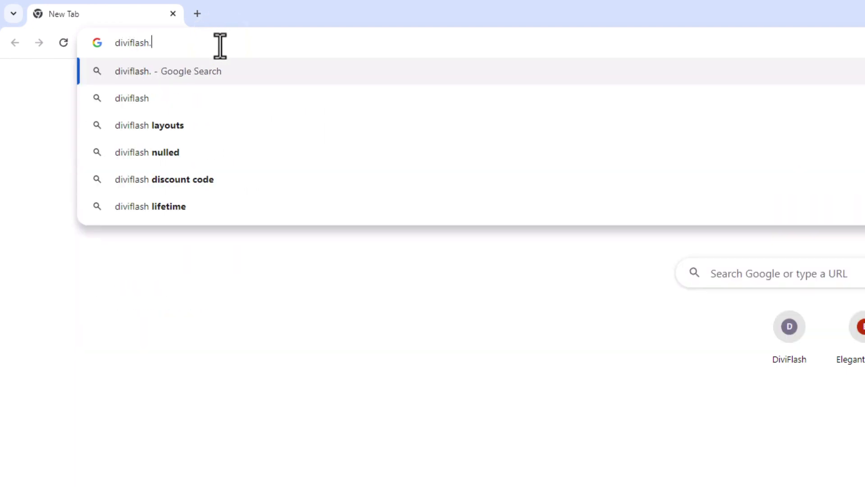
pyautogui.write('.com')
pyautogui.press('Return')
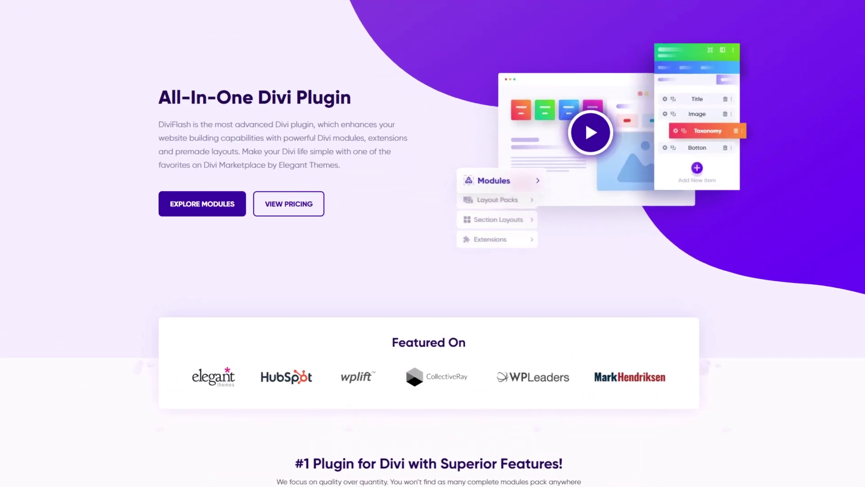
# Go to Explore Modules and scroll the modules list down to the Timeline card
pyautogui.click(198, 206)
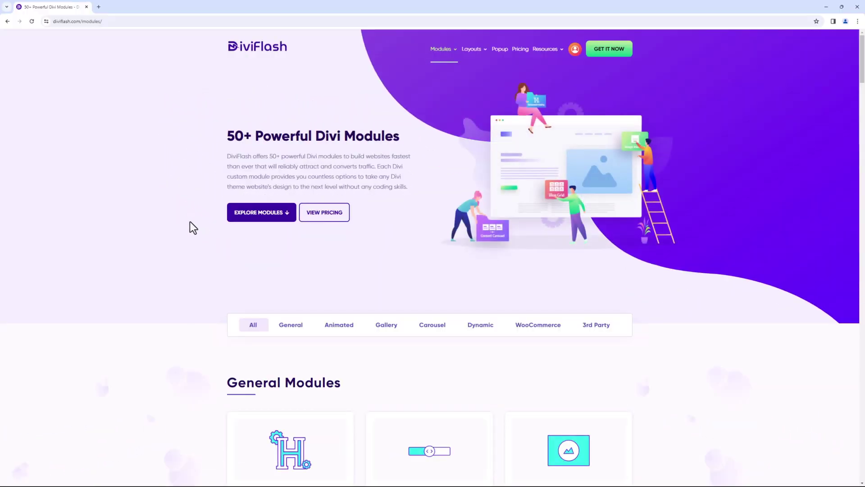
pyautogui.scroll(-4, 175, 214)
pyautogui.scroll(-6, 170, 205)
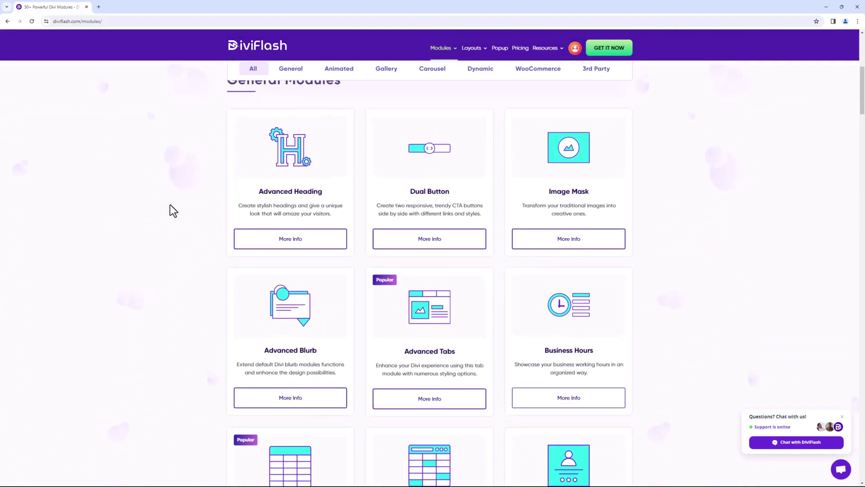
pyautogui.scroll(-7, 170, 204)
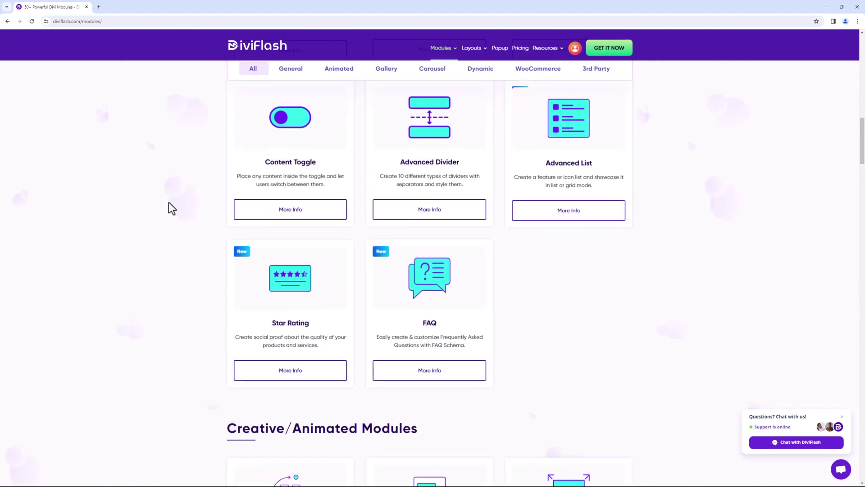
pyautogui.scroll(-8, 169, 202)
pyautogui.scroll(-8, 161, 200)
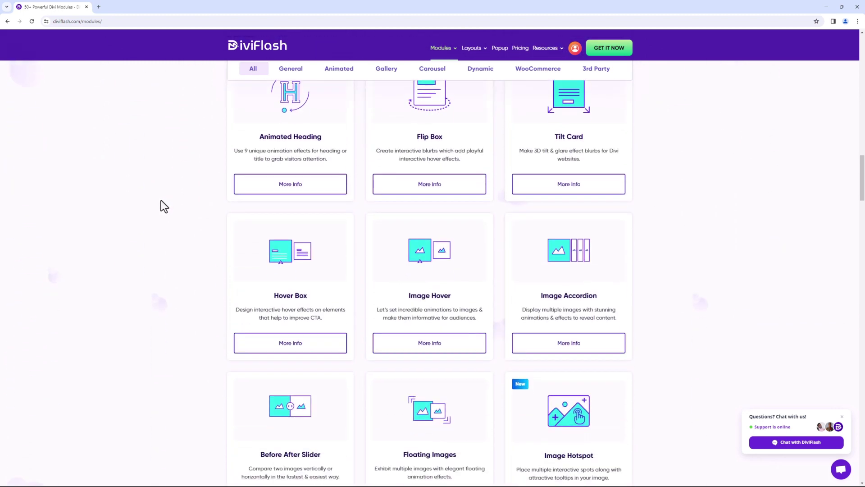
pyautogui.scroll(-3, 160, 201)
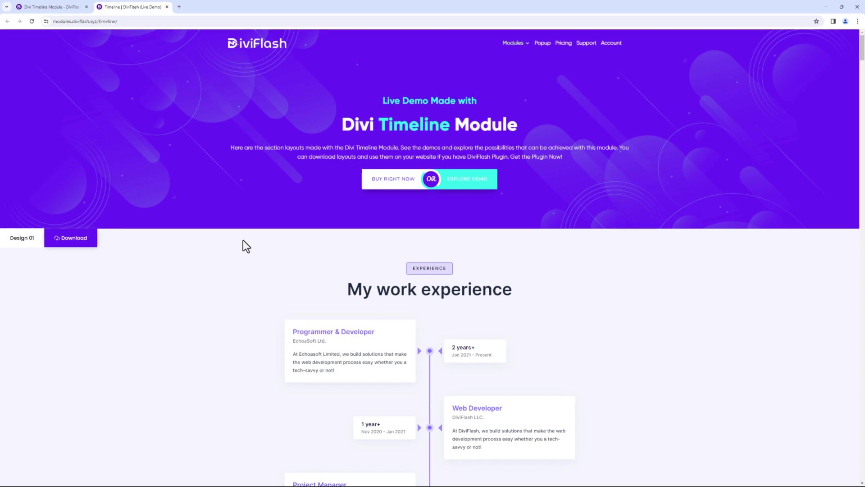
# Return to the first tab showing the Divi Timeline Module product page
pyautogui.click(64, 7)
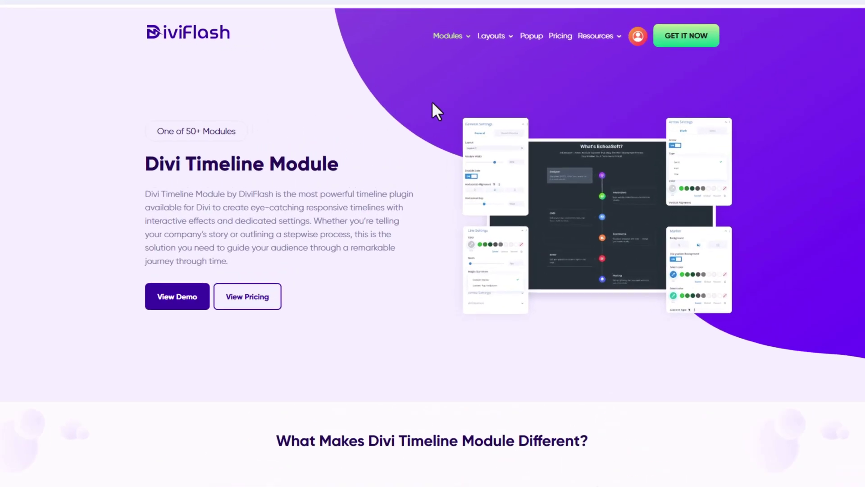
# Go to Modules Demo Layouts from the header's Layouts menu
pyautogui.moveTo(478, 49)
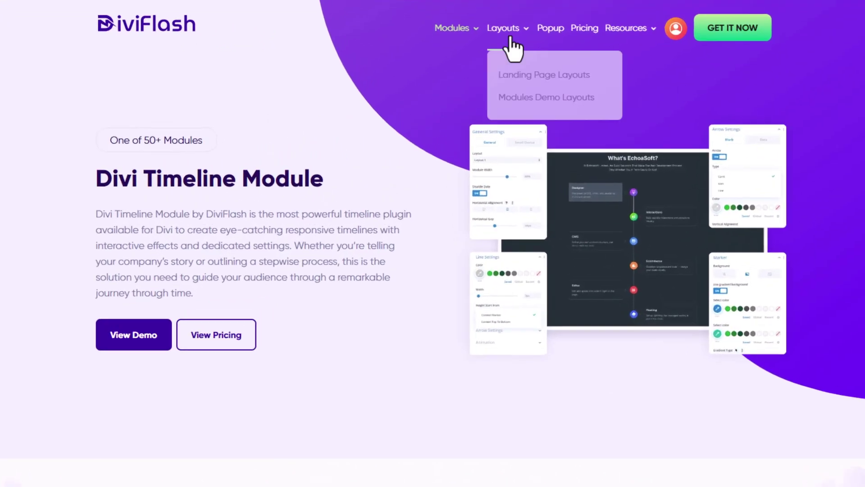
pyautogui.click(528, 98)
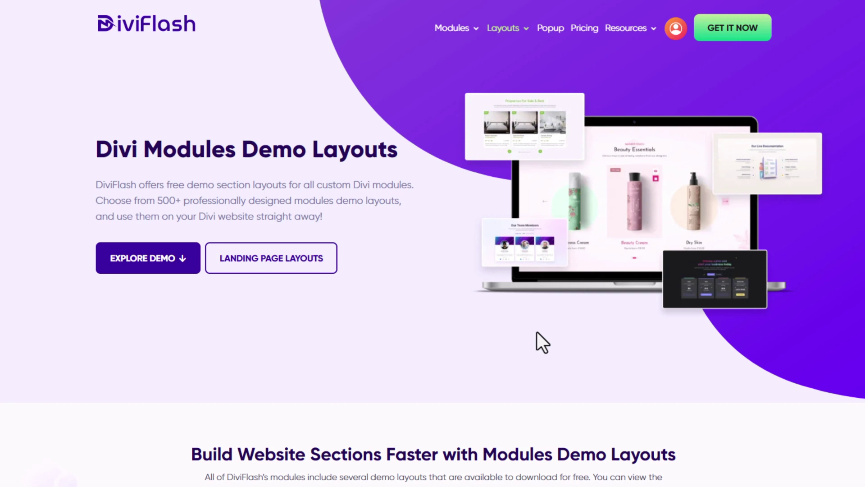
# Search the demo layouts table for 'timelin' to show only the Timeline entry
pyautogui.scroll(-9, 549, 316)
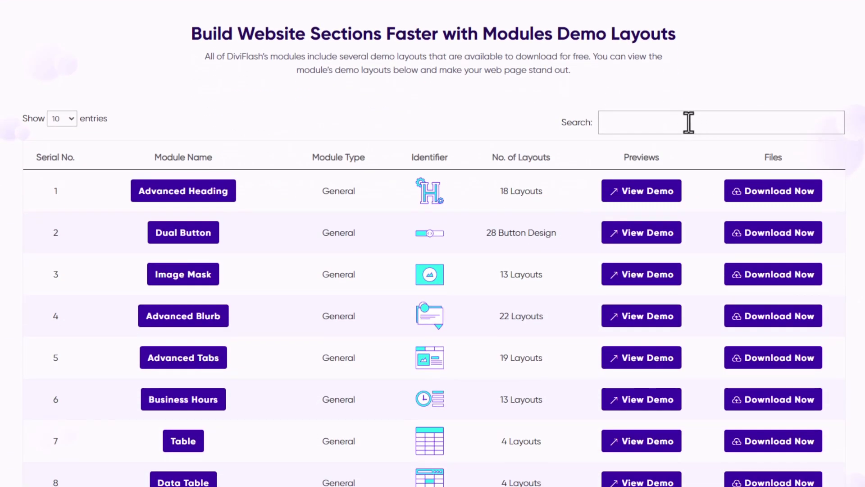
pyautogui.click(687, 121)
pyautogui.write('timeline')
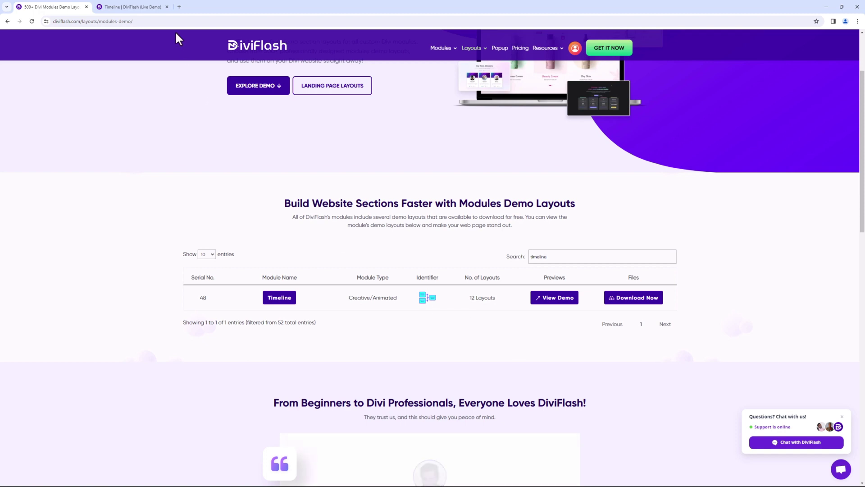
# Download the Design 01 layout from the Timeline demo and show 01-timeline (1).json in Downloads
pyautogui.click(148, 9)
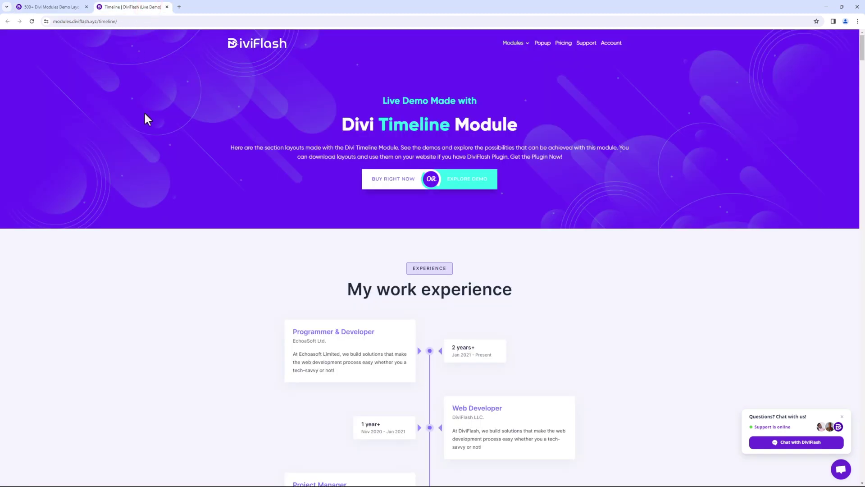
pyautogui.moveTo(226, 254)
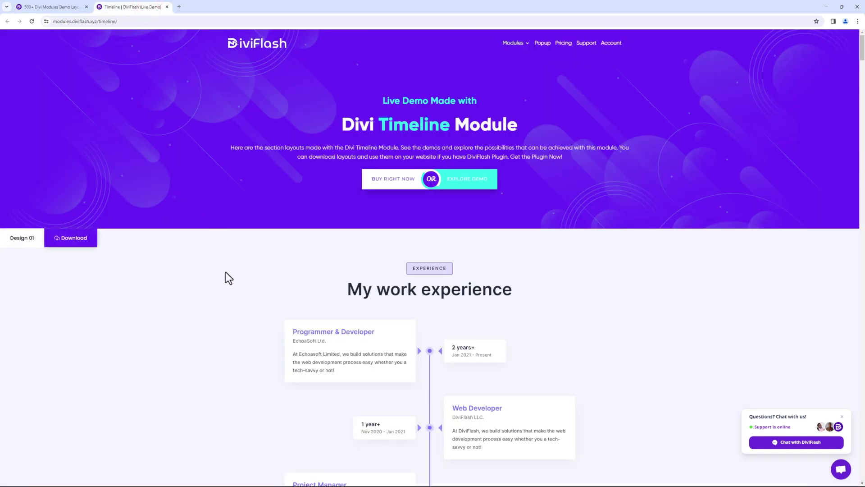
pyautogui.scroll(-3, 227, 261)
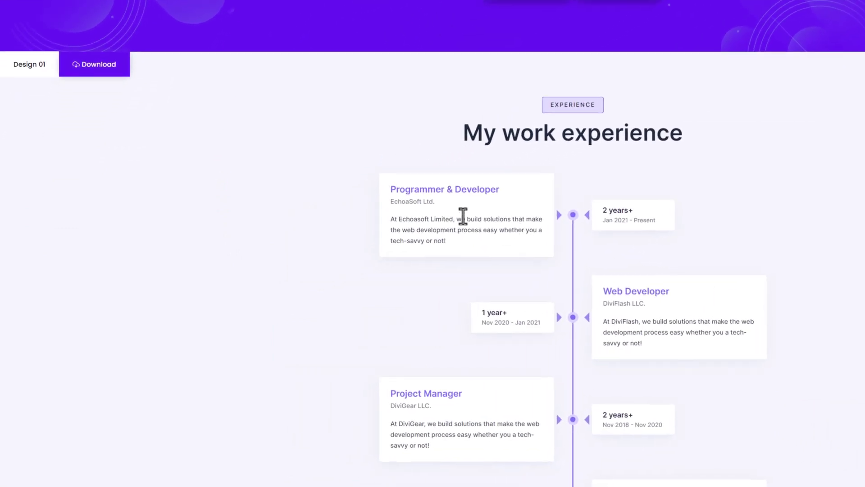
pyautogui.click(101, 64)
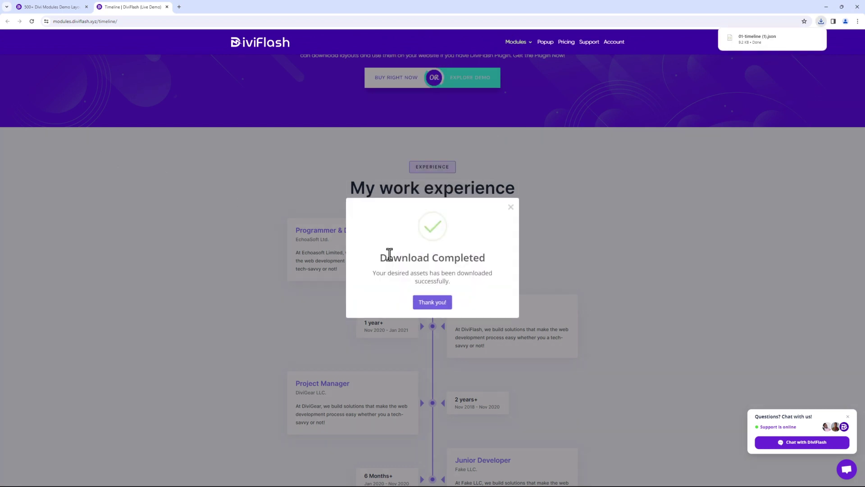
pyautogui.click(433, 302)
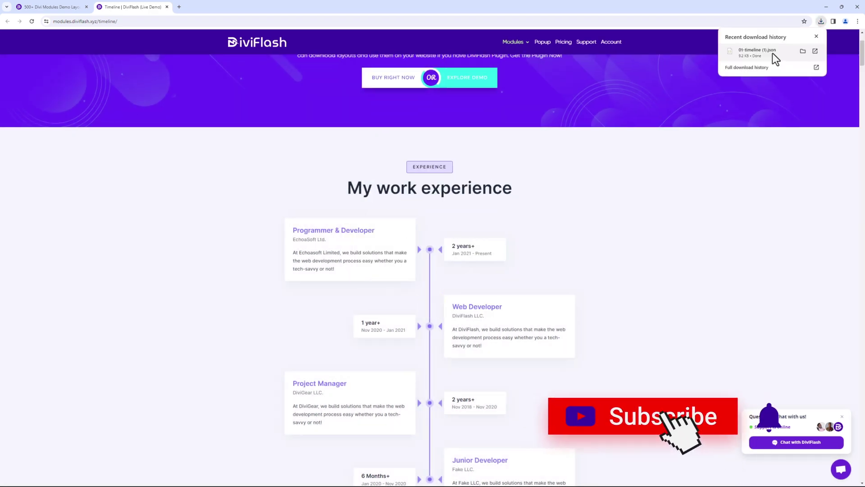
pyautogui.click(801, 51)
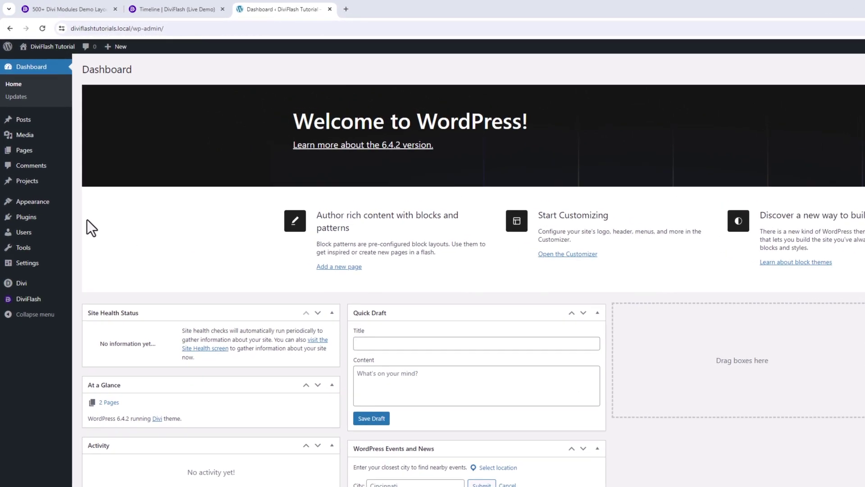
# From Installed Plugins, go to the DiviFlash License page showing status ACTIVE
pyautogui.moveTo(39, 164)
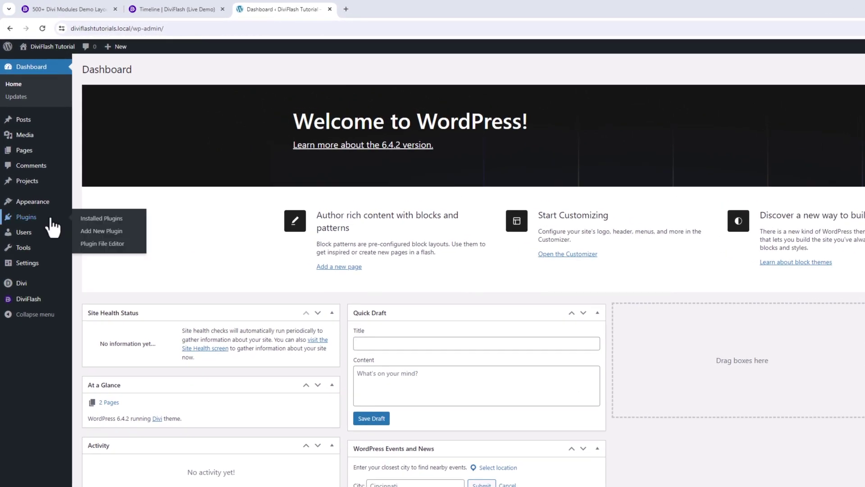
pyautogui.click(102, 219)
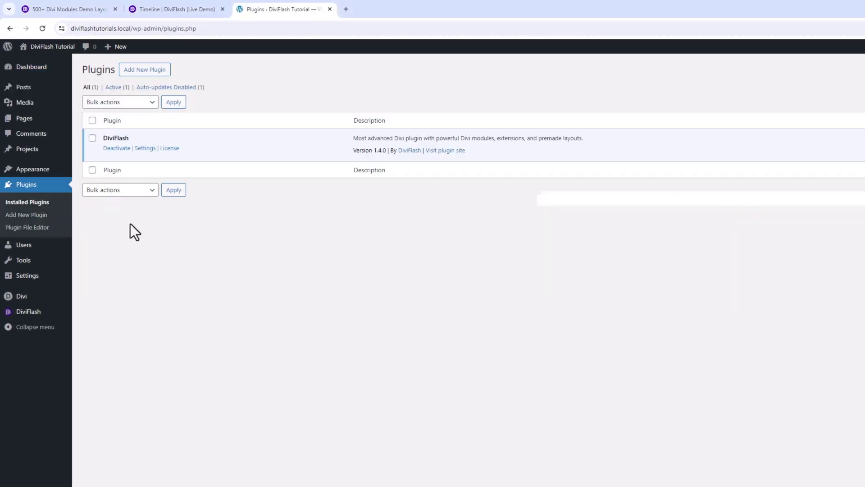
pyautogui.click(170, 149)
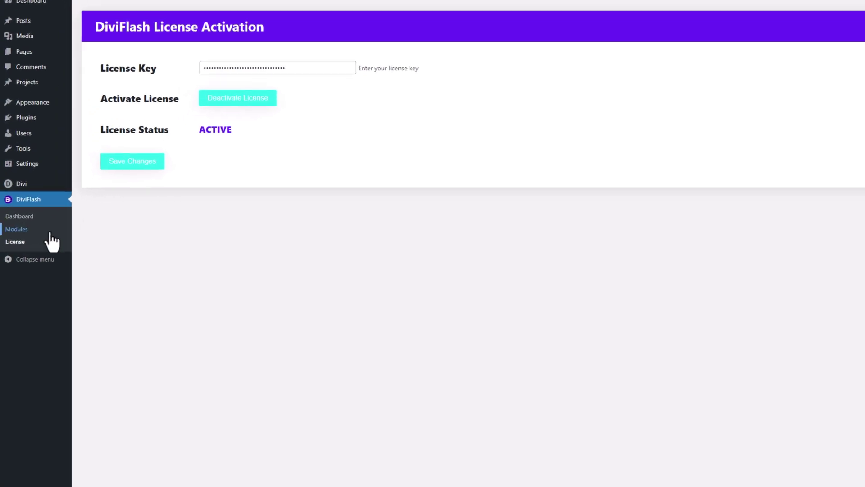
# Turn on the Timeline toggle under DiviFlash > Modules and save the changes
pyautogui.click(51, 231)
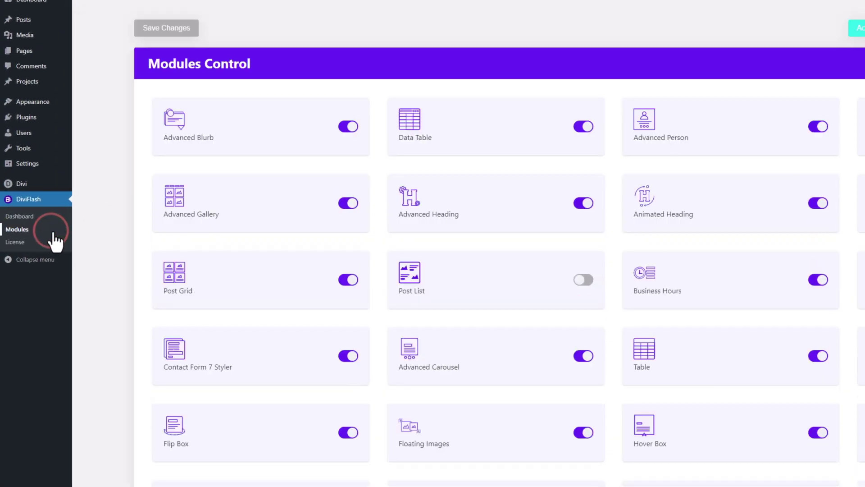
pyautogui.scroll(-10, 90, 217)
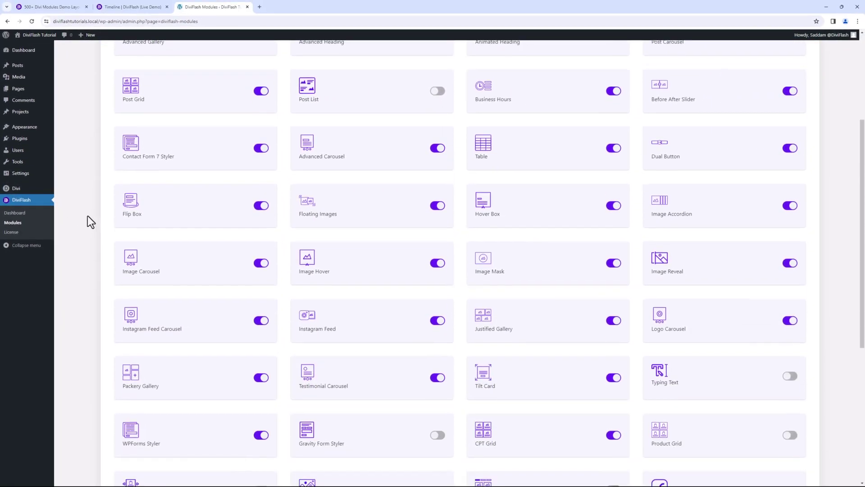
pyautogui.scroll(-1, 86, 216)
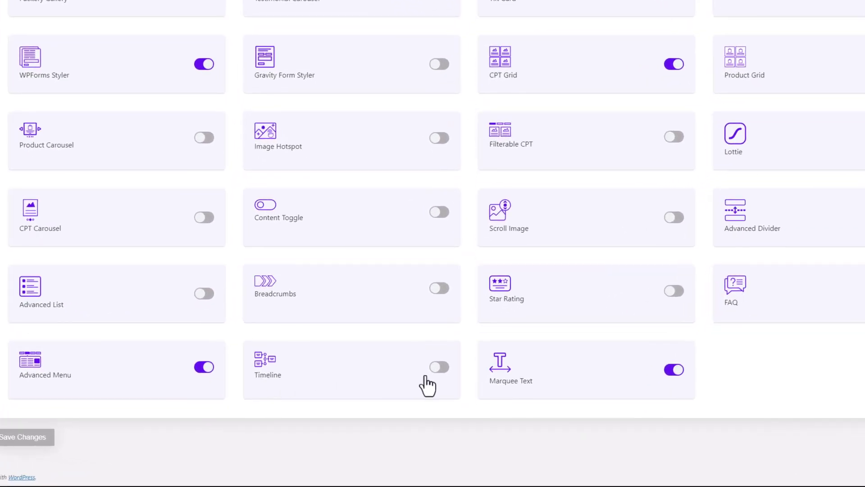
pyautogui.click(438, 367)
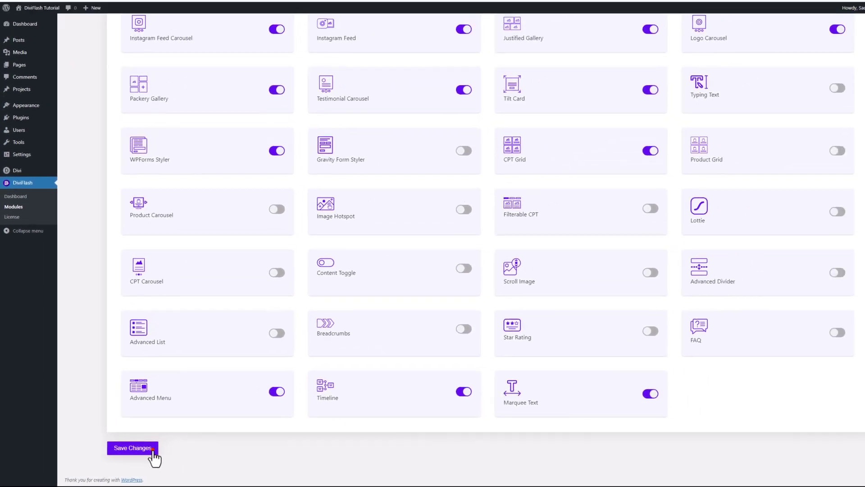
pyautogui.click(184, 442)
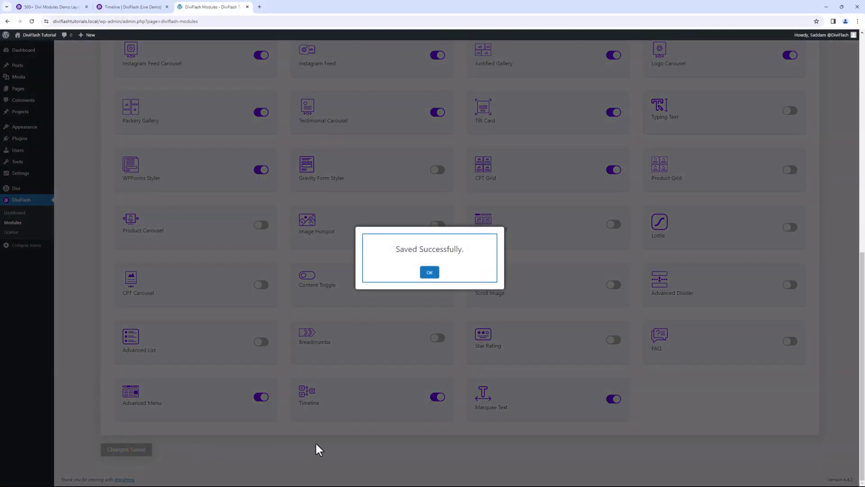
pyautogui.click(426, 274)
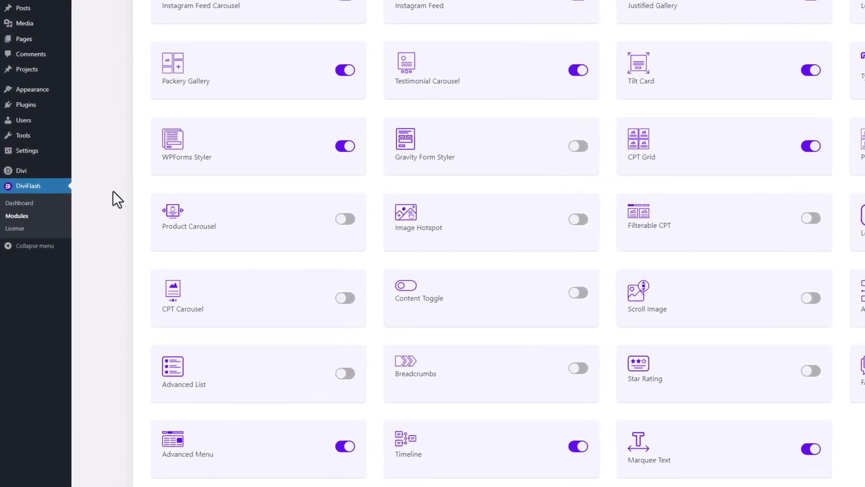
# Import 01-timeline.json through Divi Library's Import & Export, adding the '01 Timeline' layout
pyautogui.moveTo(41, 171)
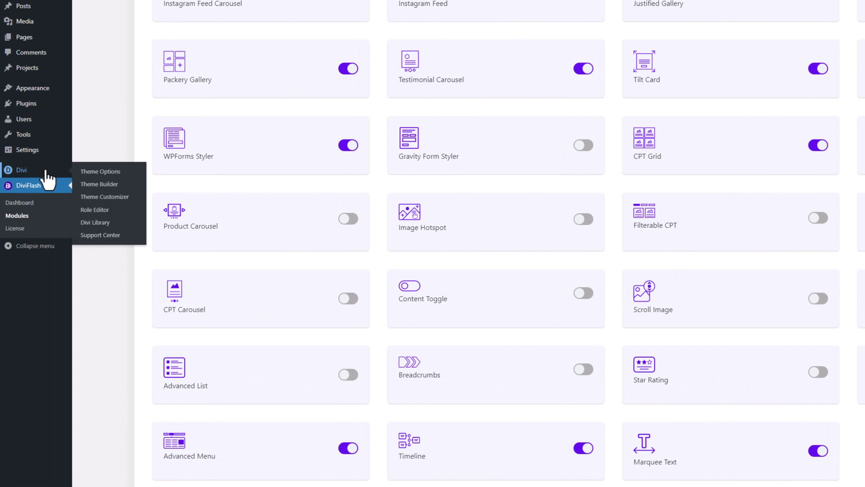
pyautogui.click(103, 223)
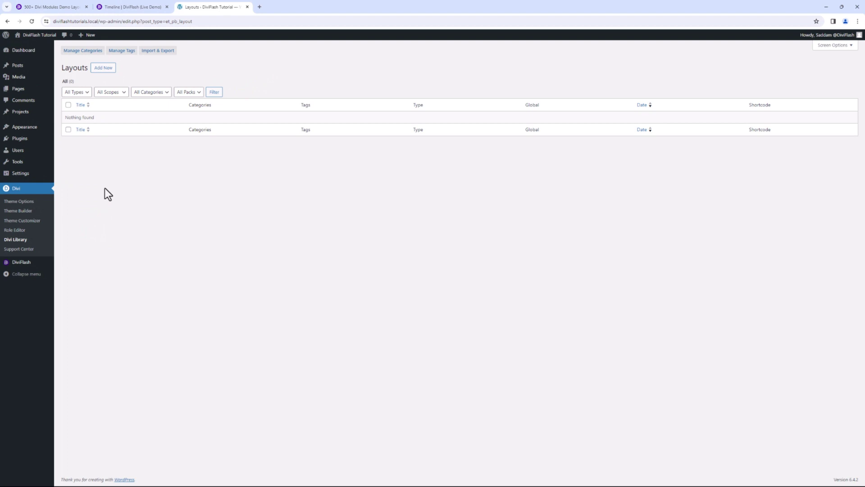
pyautogui.click(158, 50)
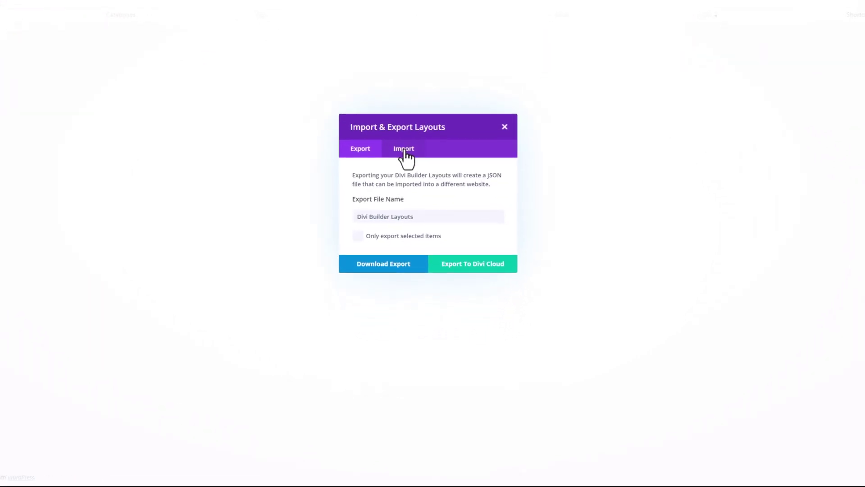
pyautogui.click(406, 147)
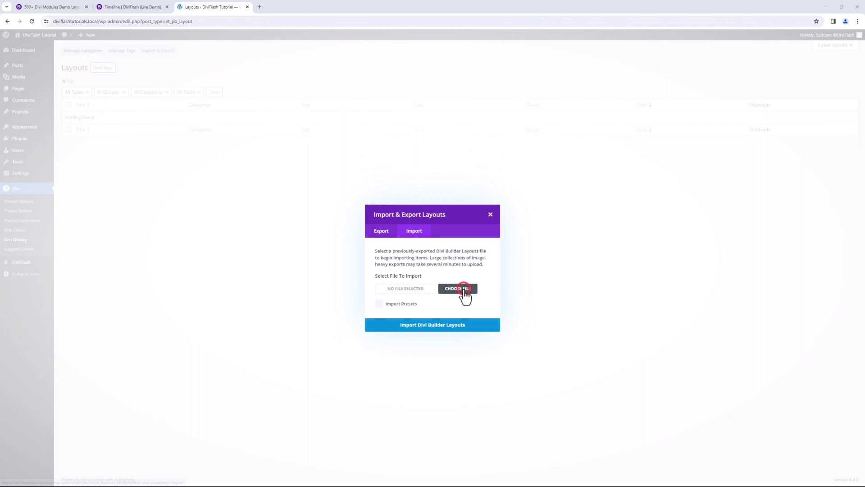
pyautogui.click(470, 225)
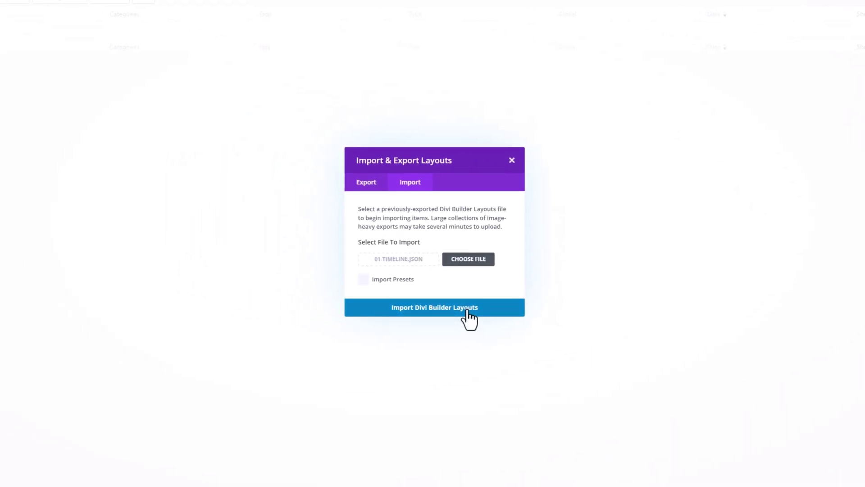
pyautogui.click(468, 310)
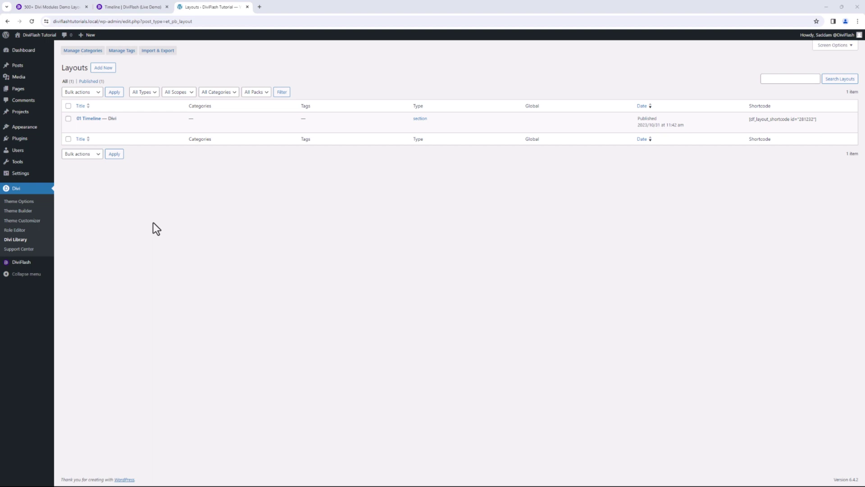
# From All Pages, view the About Me page and enable the Divi Visual Builder
pyautogui.moveTo(52, 92)
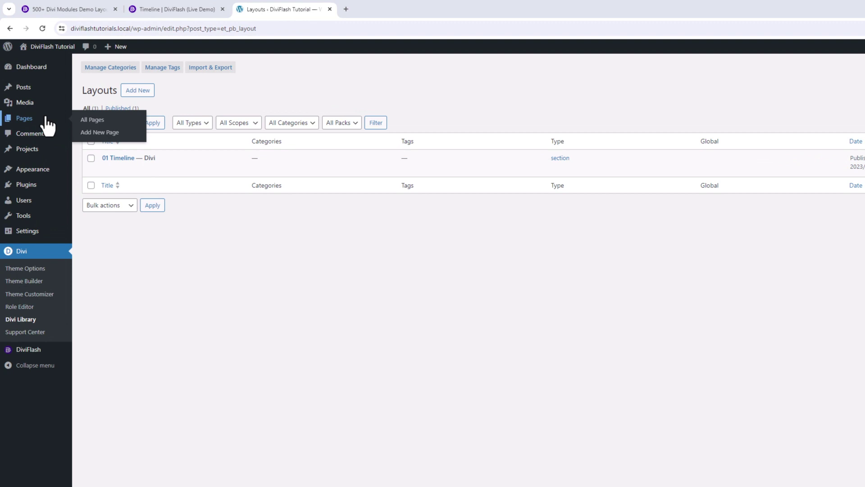
pyautogui.click(95, 121)
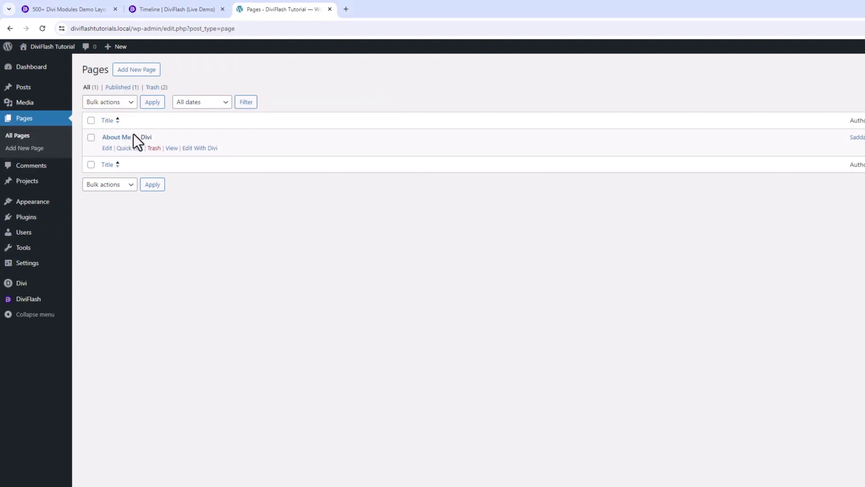
pyautogui.click(173, 149)
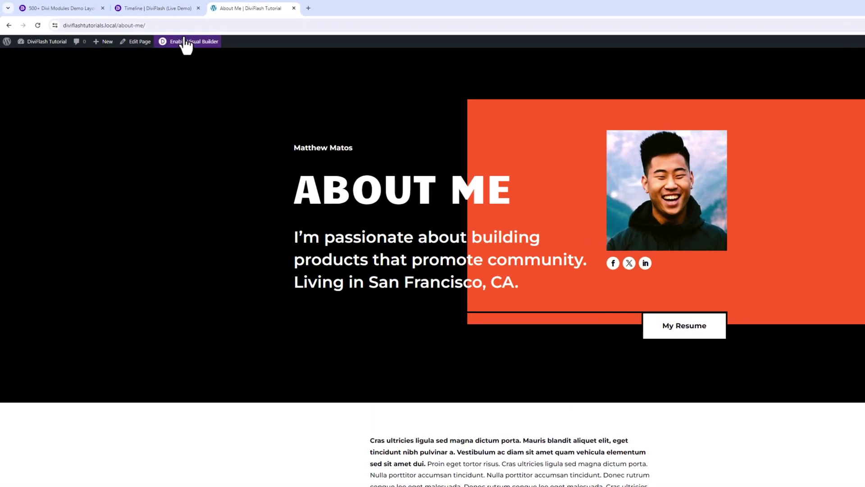
pyautogui.click(155, 34)
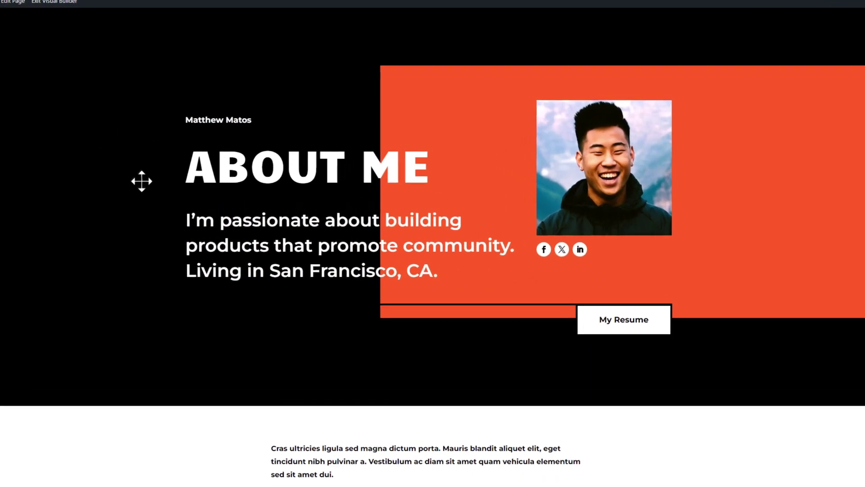
# Find the 01 Timeline section among the library's saved sections and delete it
pyautogui.click(413, 403)
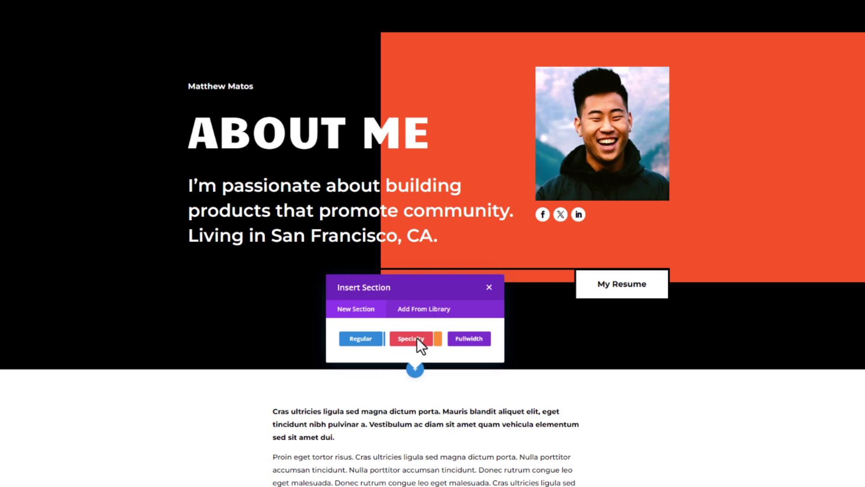
pyautogui.click(423, 310)
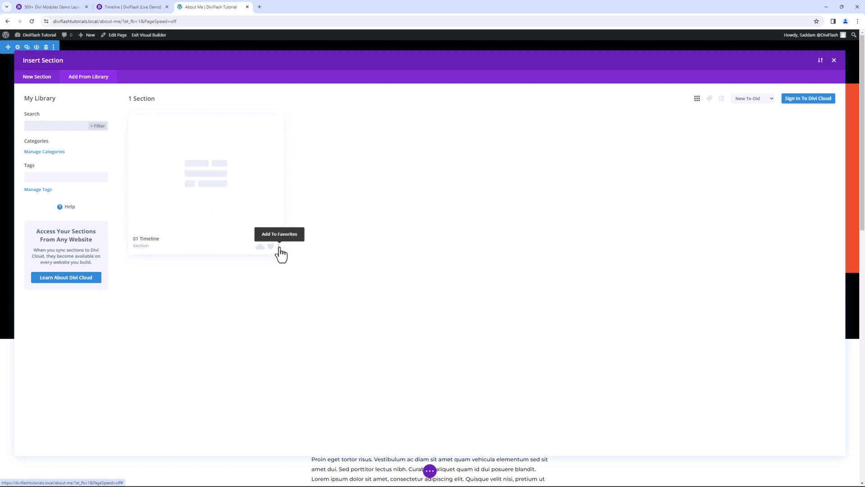
pyautogui.click(224, 189)
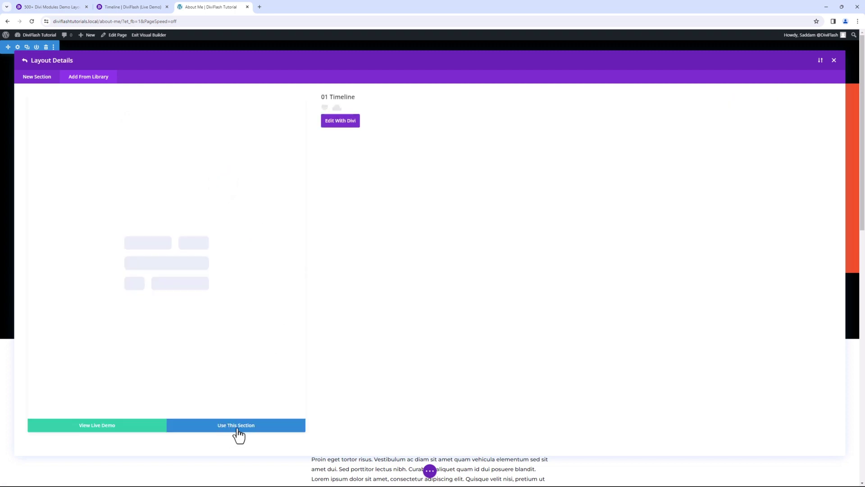
pyautogui.click(25, 60)
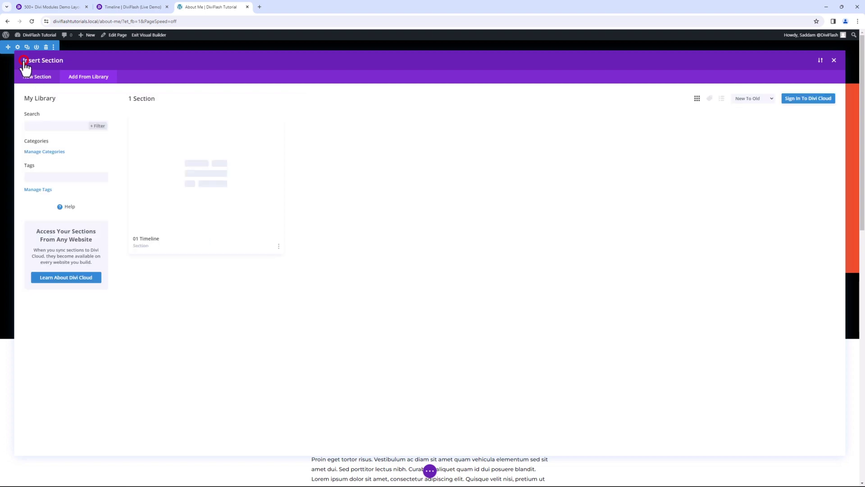
pyautogui.click(279, 248)
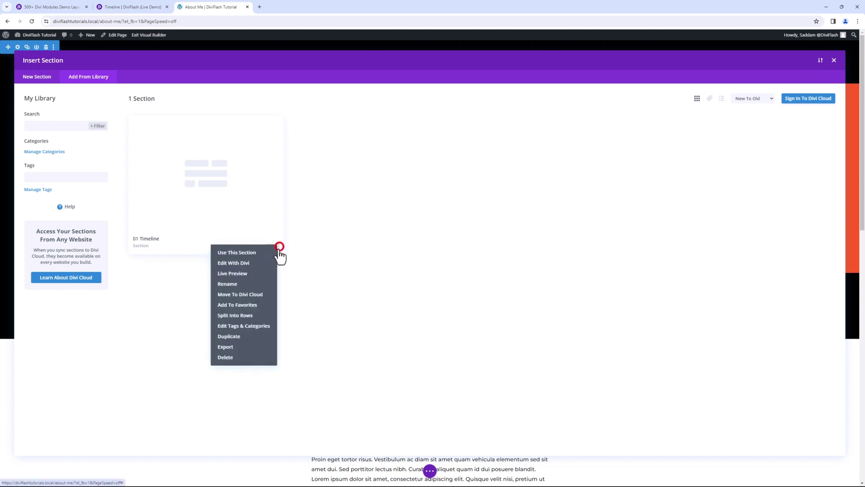
pyautogui.click(227, 356)
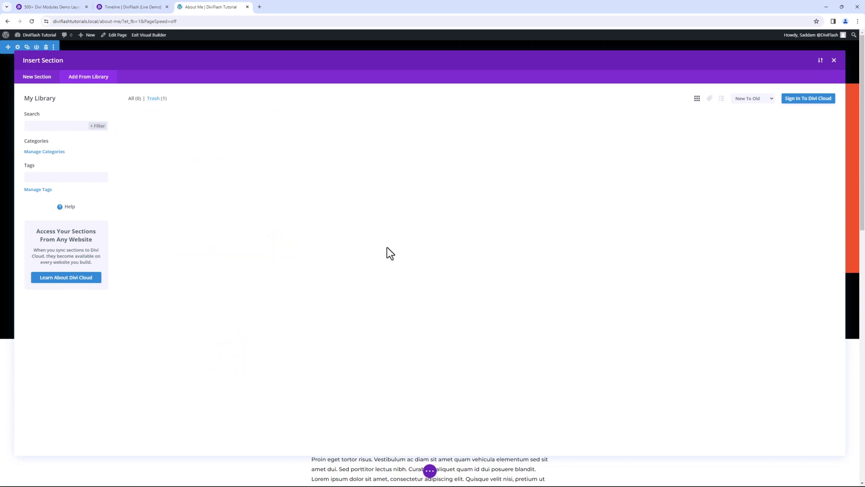
# Import 01-timeline.json into the library and insert the 01 Timeline section below the hero
pyautogui.click(818, 63)
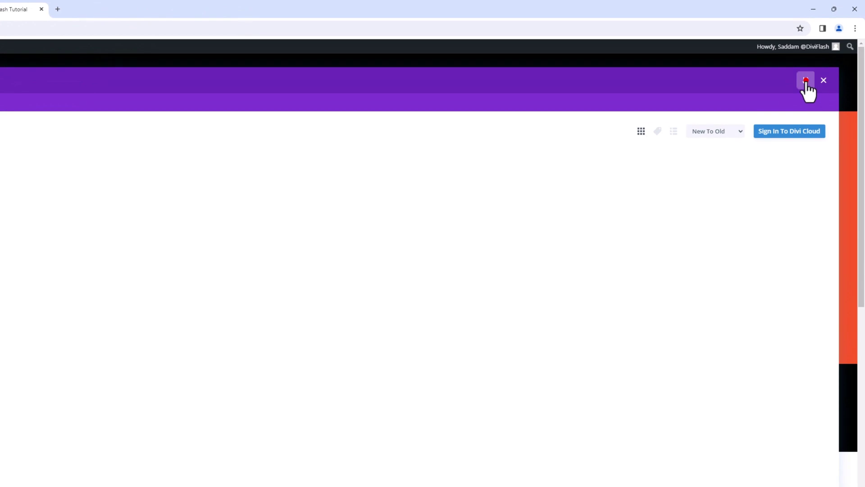
pyautogui.click(349, 311)
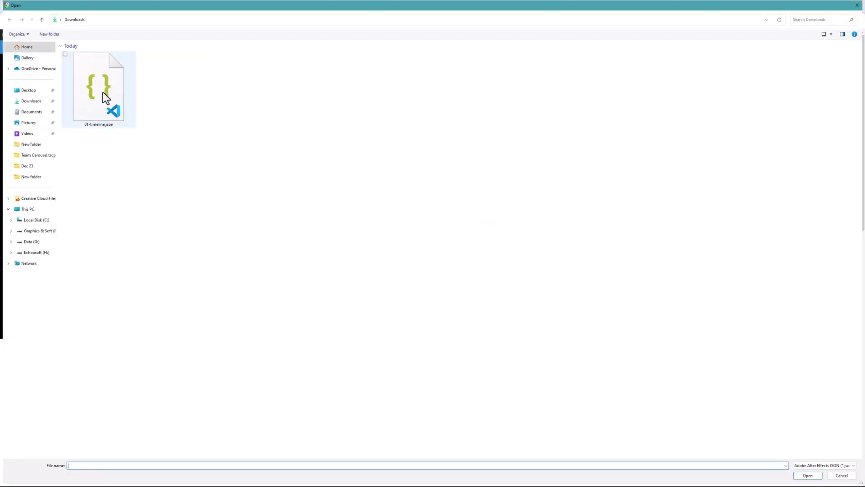
pyautogui.doubleClick(103, 92)
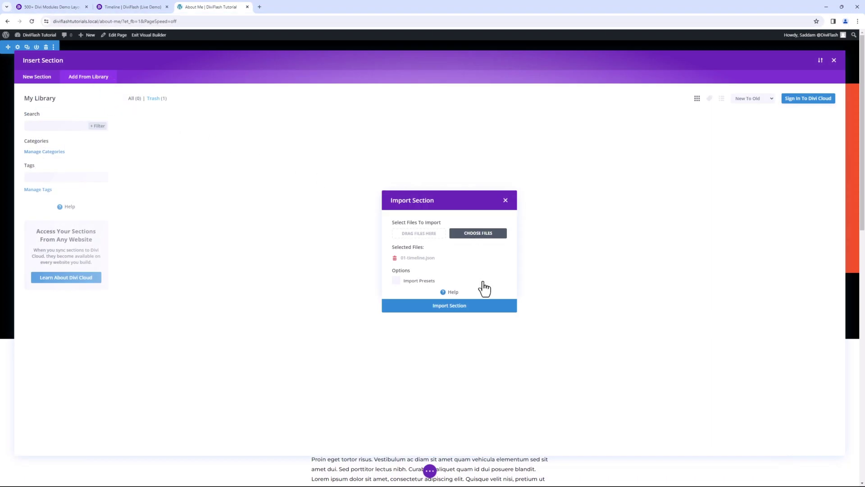
pyautogui.click(472, 306)
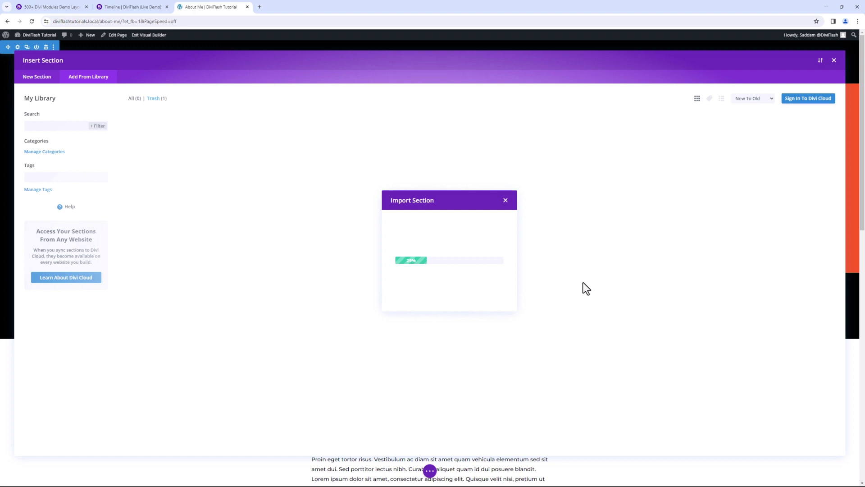
pyautogui.click(205, 181)
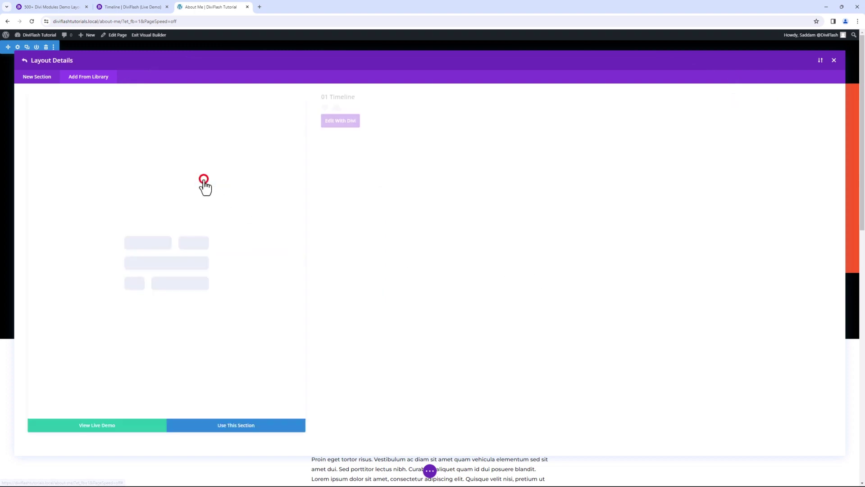
pyautogui.click(255, 426)
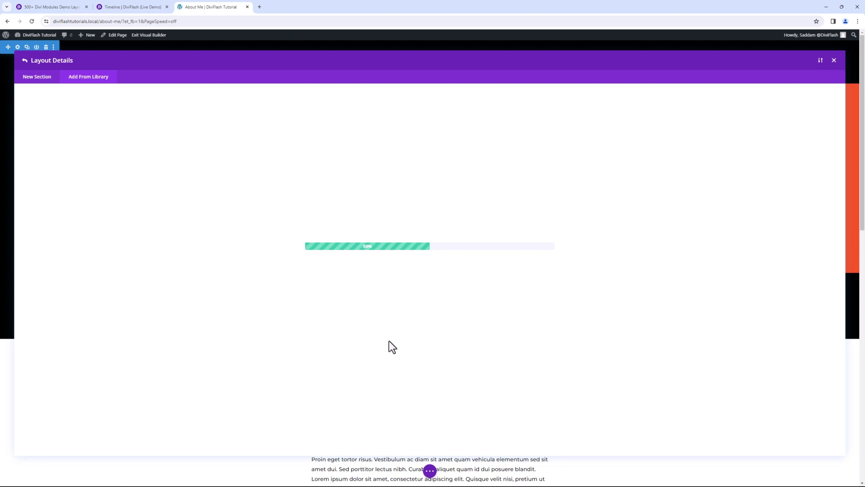
pyautogui.scroll(-3, 371, 329)
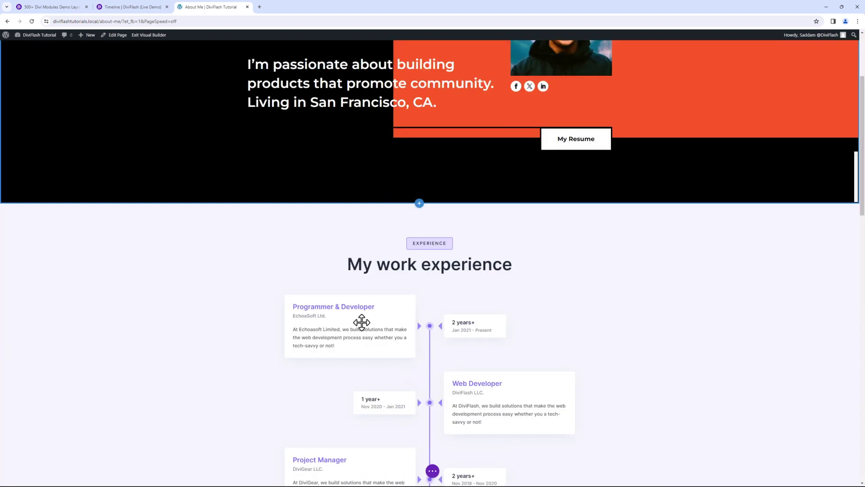
pyautogui.scroll(-2, 329, 313)
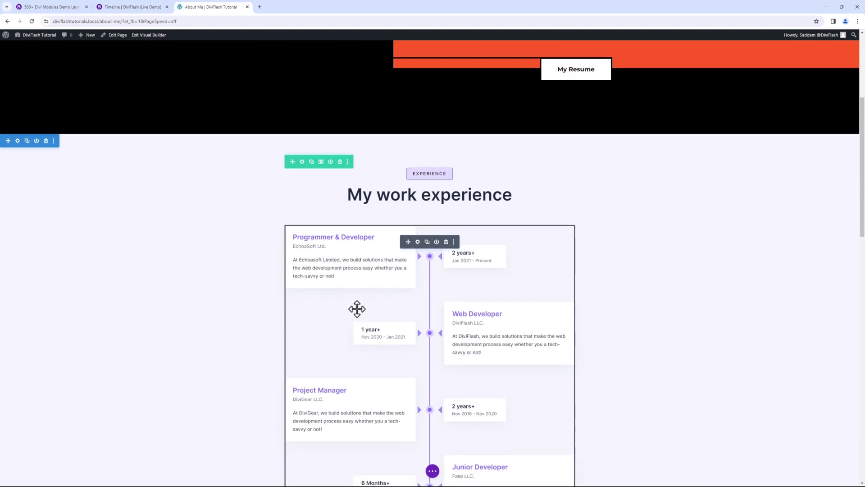
pyautogui.scroll(-1, 357, 309)
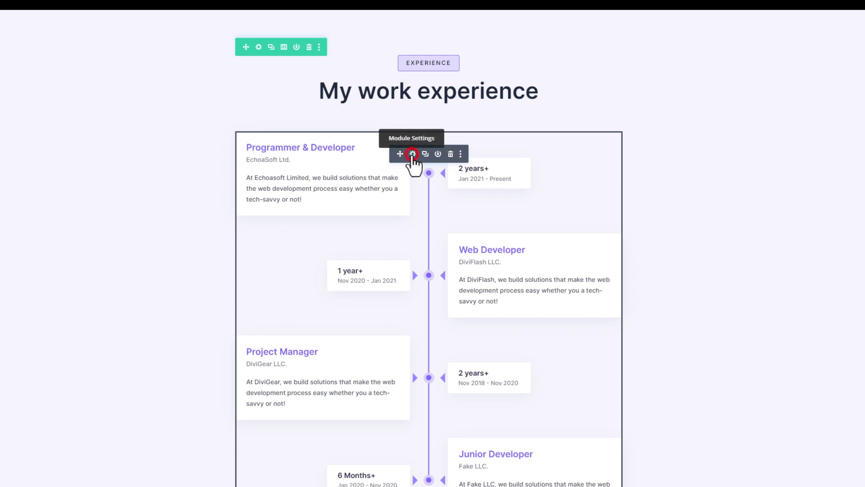
pyautogui.click(413, 155)
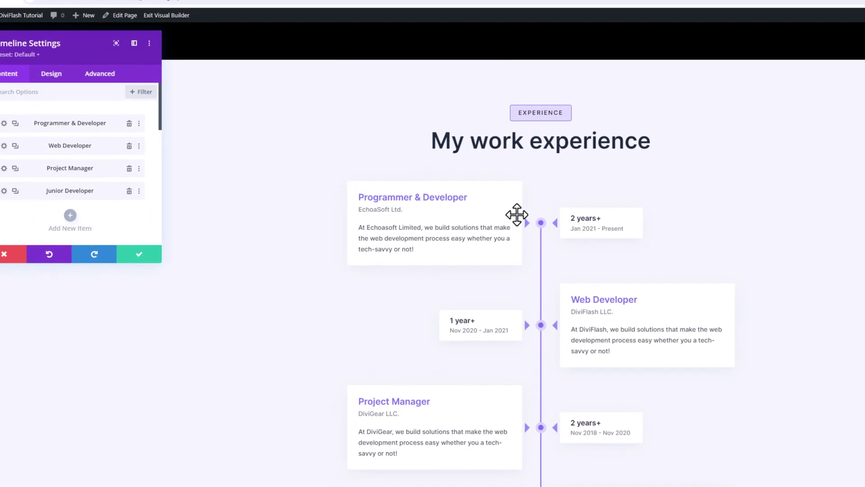
pyautogui.click(166, 58)
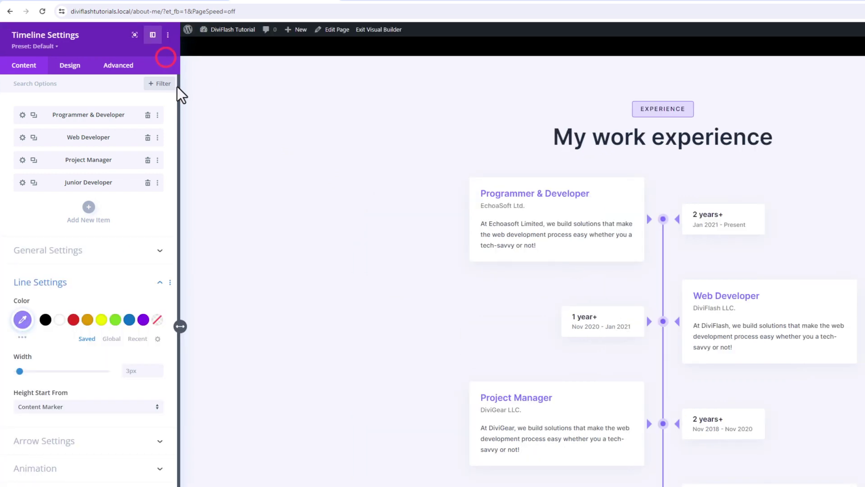
pyautogui.click(22, 116)
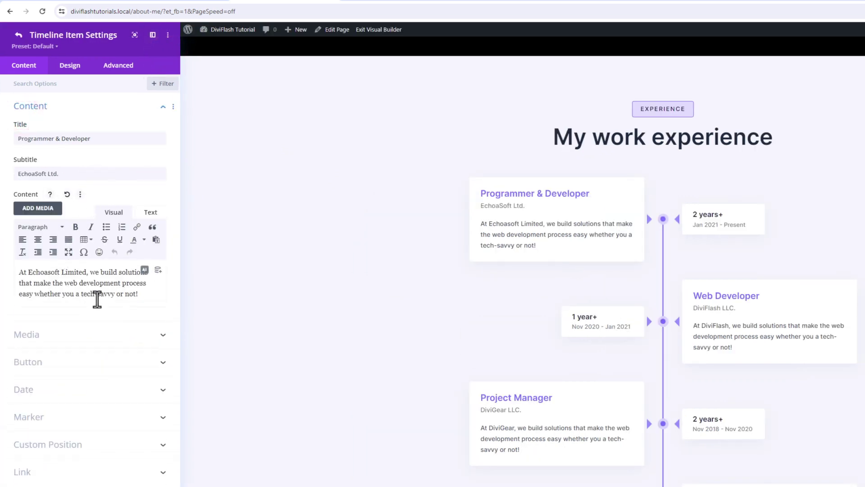
pyautogui.click(18, 35)
pyautogui.click(92, 251)
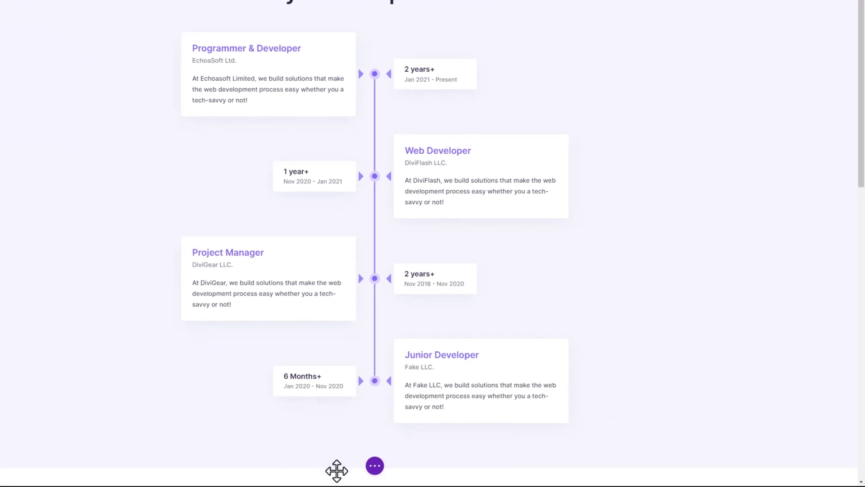
pyautogui.click(373, 465)
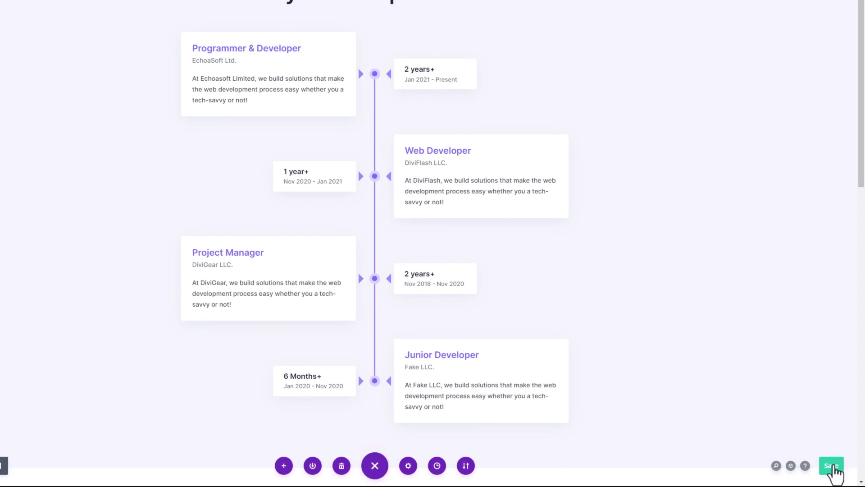
# Save the About Me page, exit the Visual Builder, and scroll to the 'My work experience' timeline
pyautogui.click(831, 465)
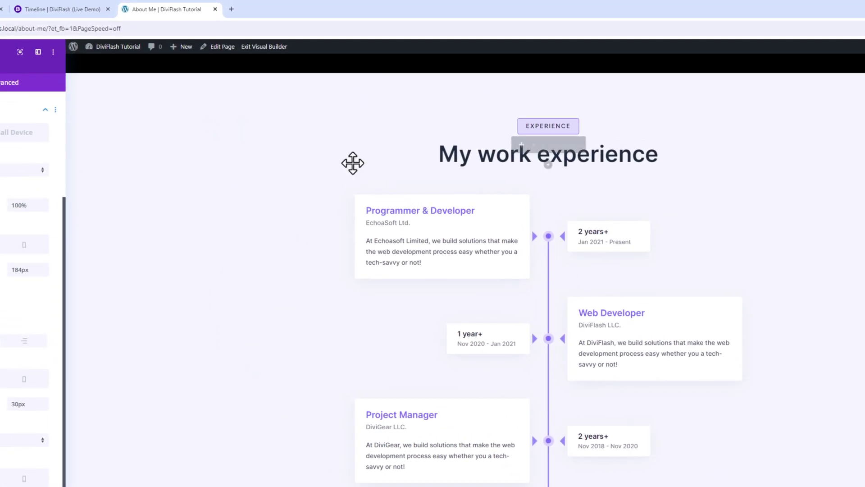
pyautogui.click(265, 47)
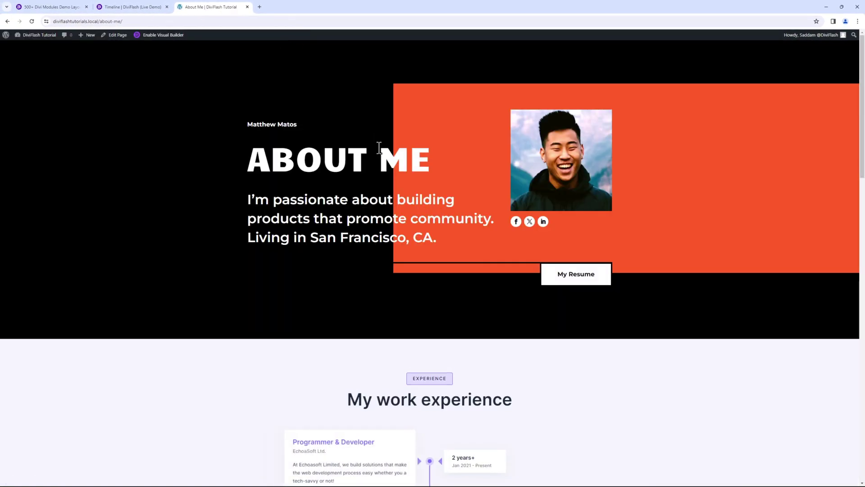
pyautogui.scroll(-2, 374, 140)
pyautogui.scroll(-7, 372, 145)
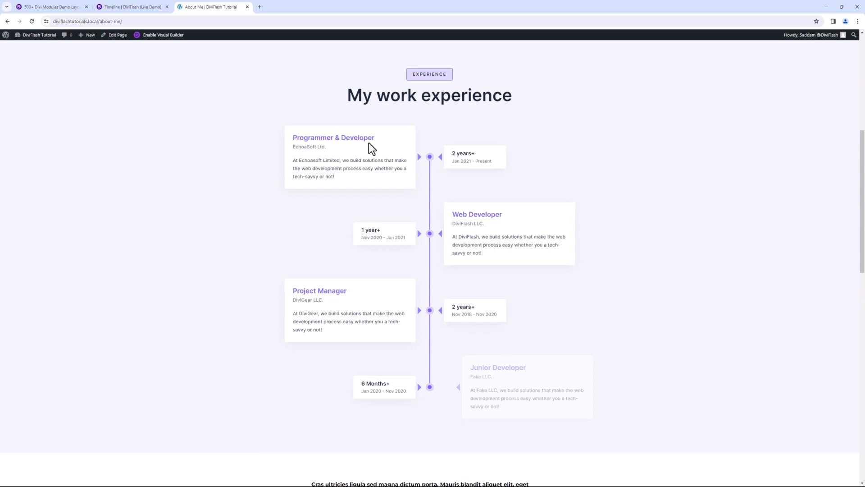
pyautogui.scroll(-9, 369, 142)
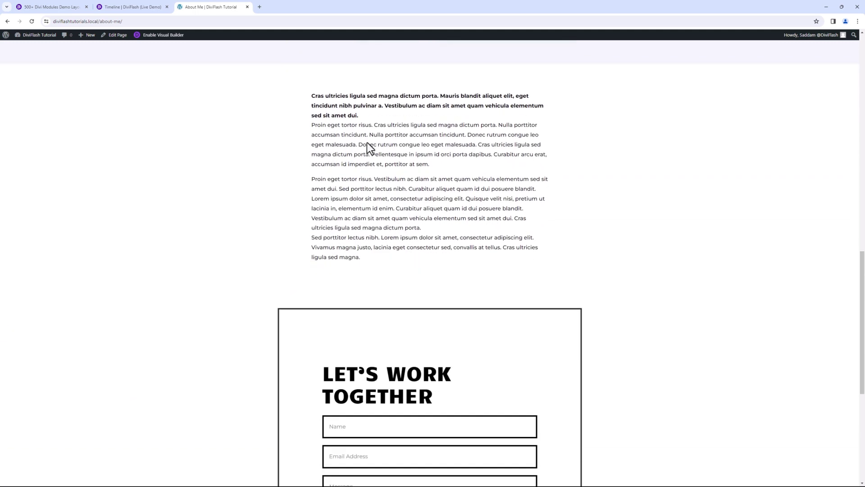
pyautogui.scroll(-4, 366, 142)
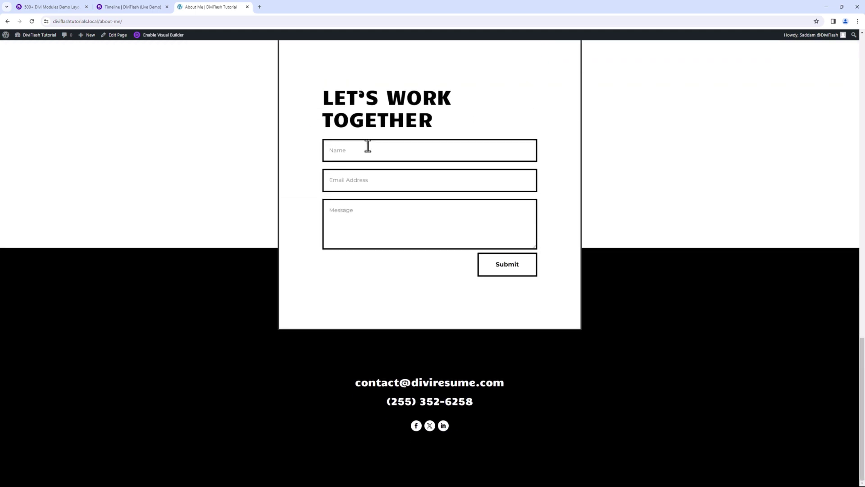